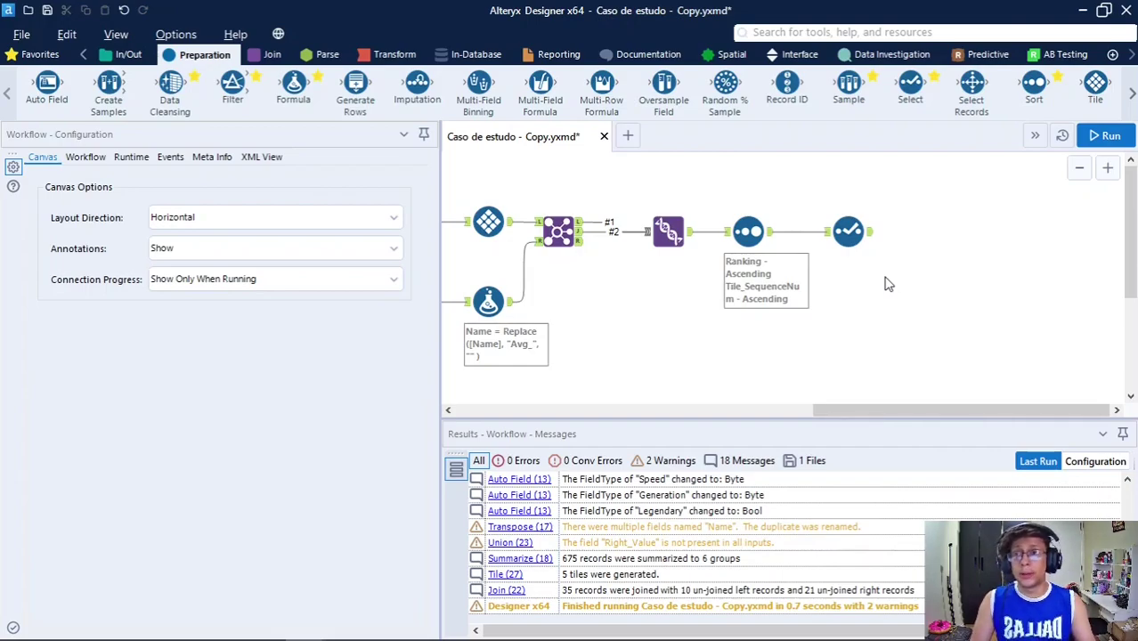
Add an Output Data tool to the workflow, connected after the final Select tool.
click(847, 232)
click(131, 55)
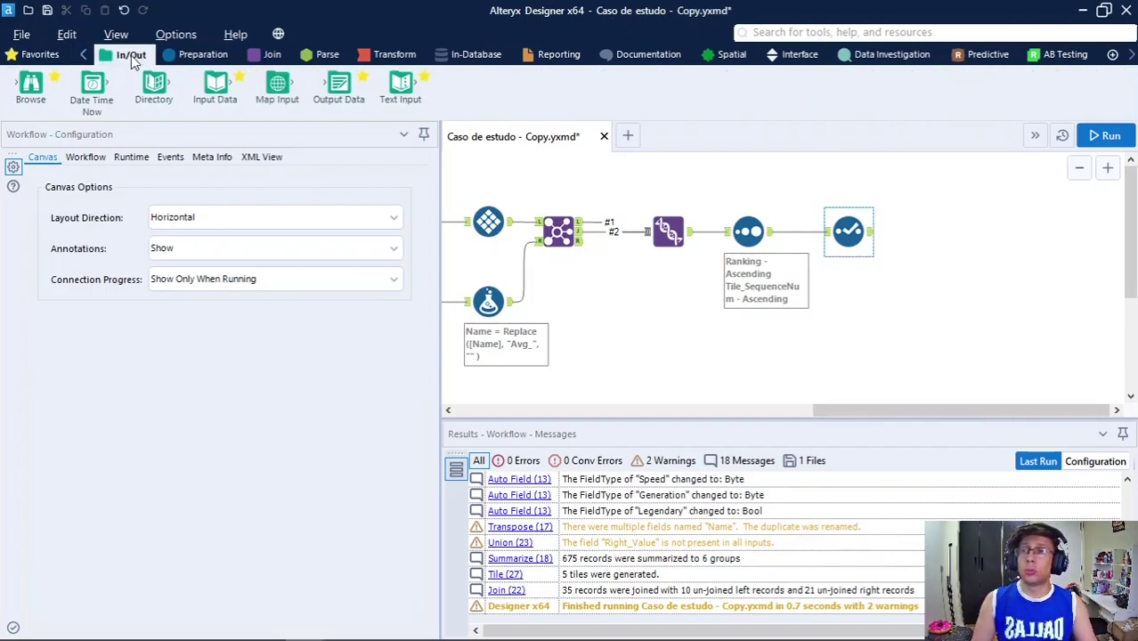
drag(339, 84, 944, 232)
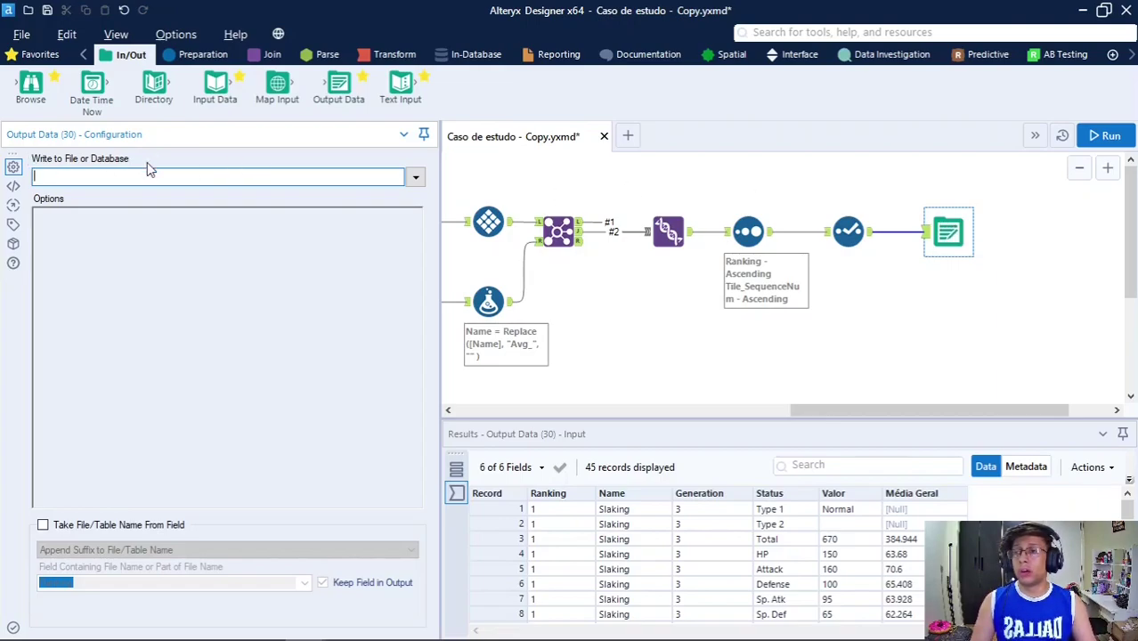
Set the output to the existing Ranking pokemon.xlsx in the Curso Alteryx Básico folder, replacing the file and writing to Sheet1.
click(415, 178)
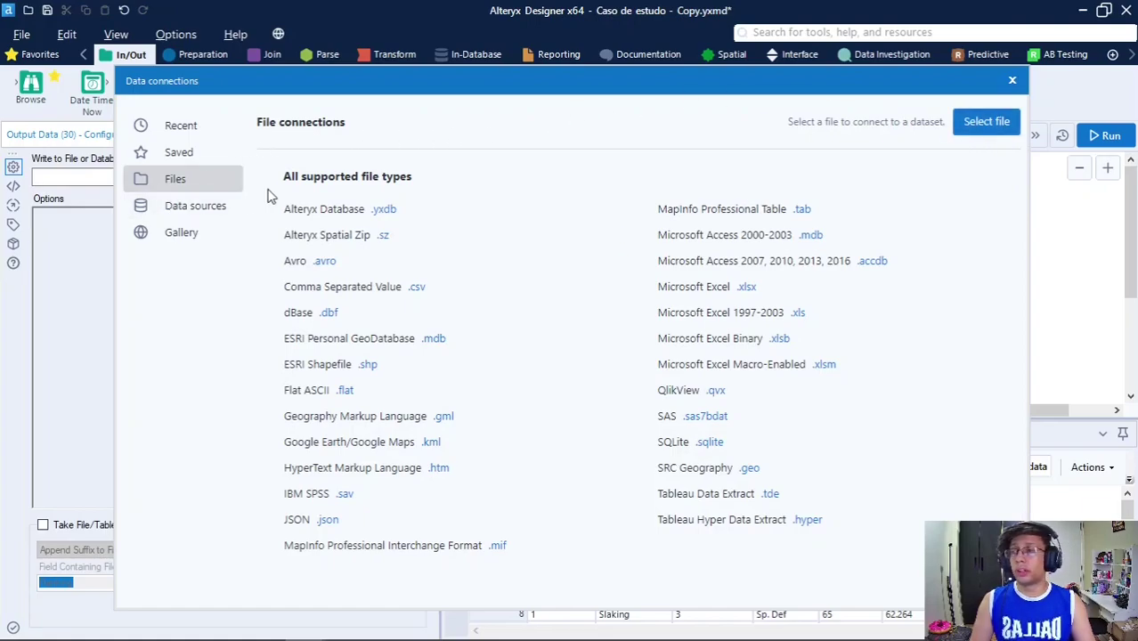
click(210, 209)
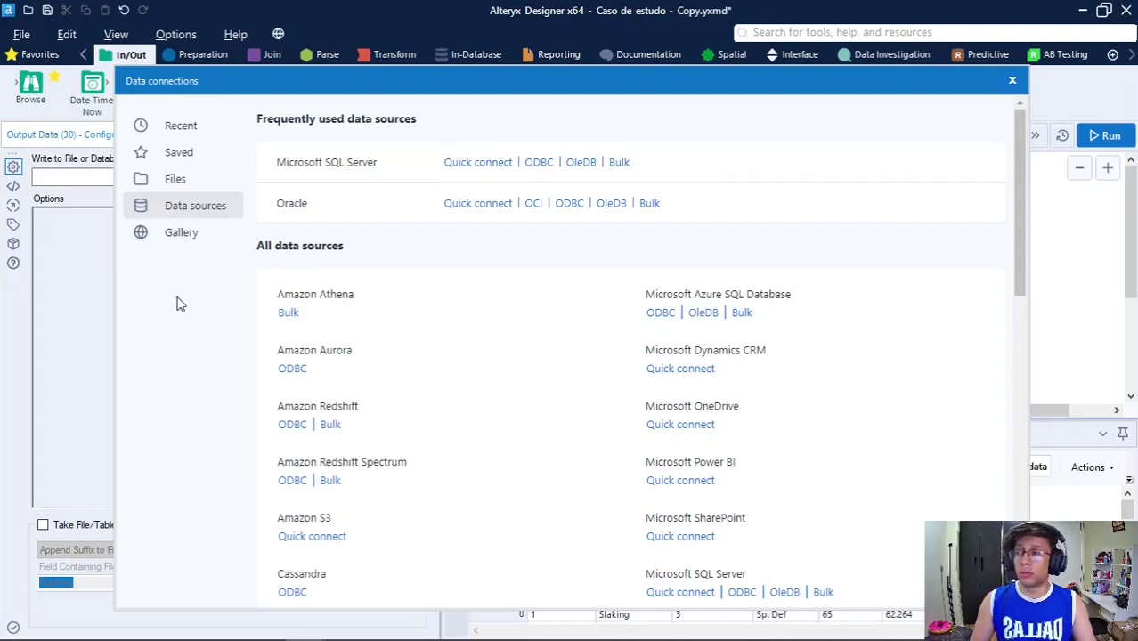
click(190, 237)
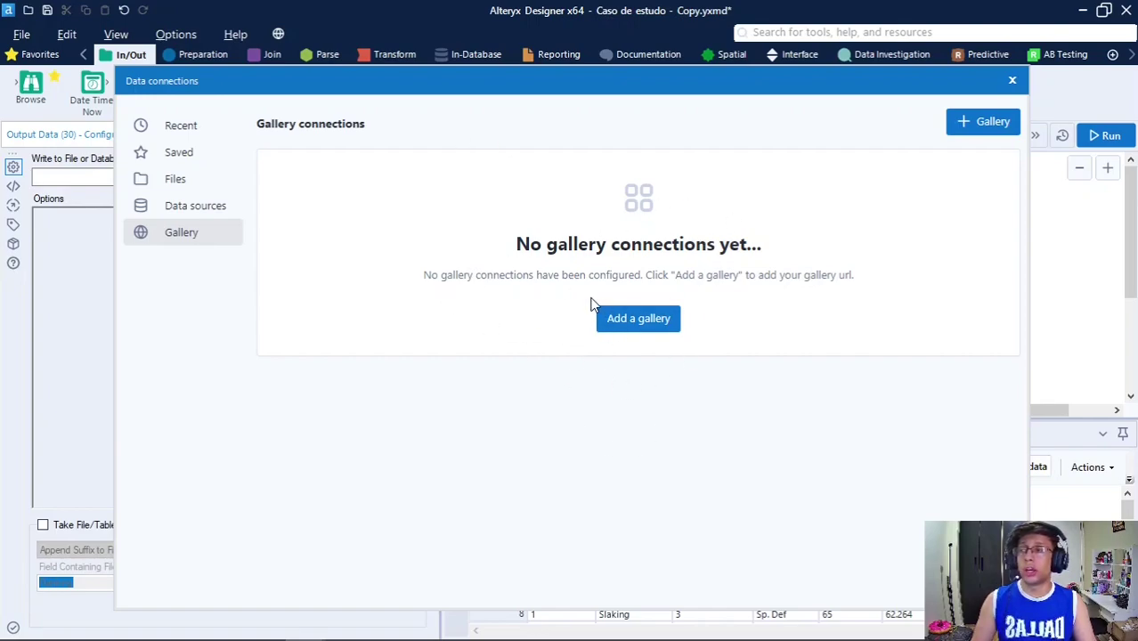
click(212, 190)
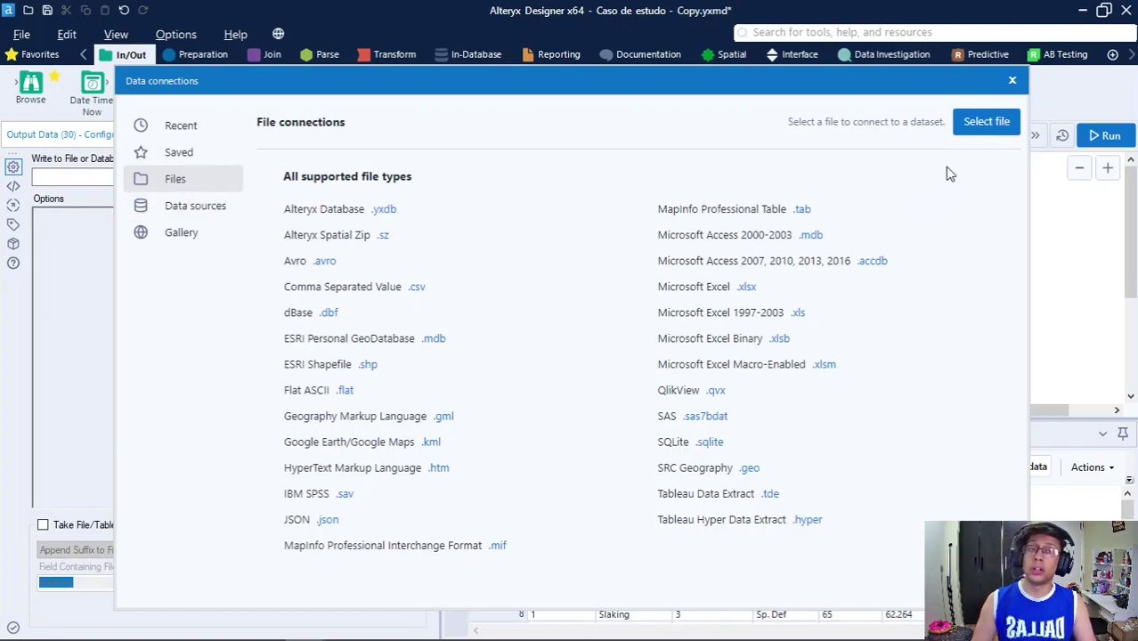
click(993, 122)
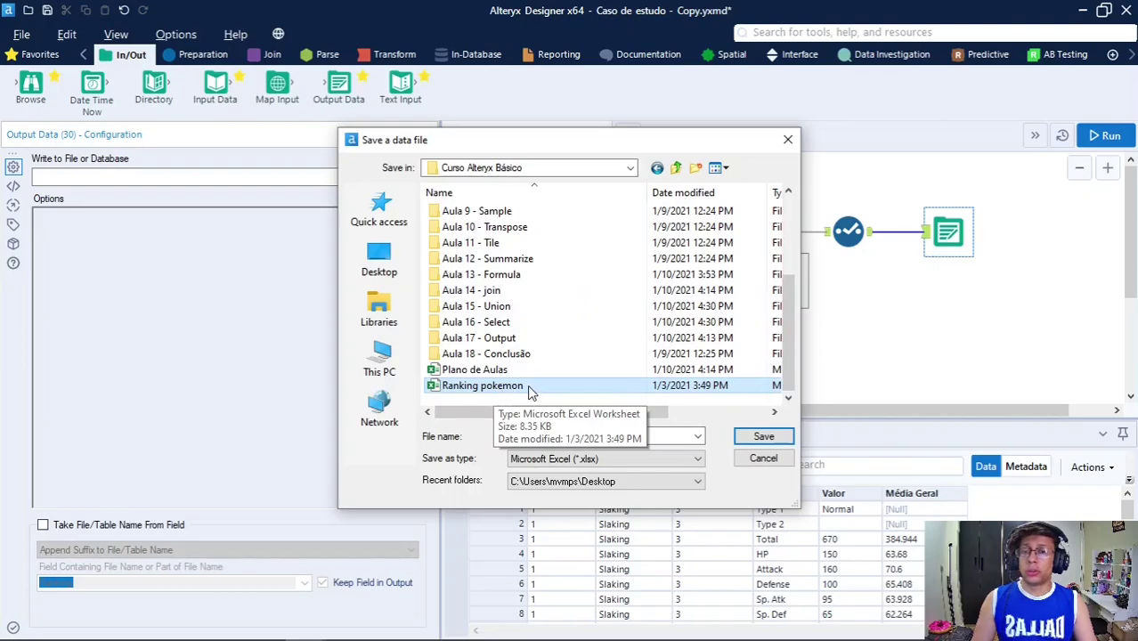
click(775, 437)
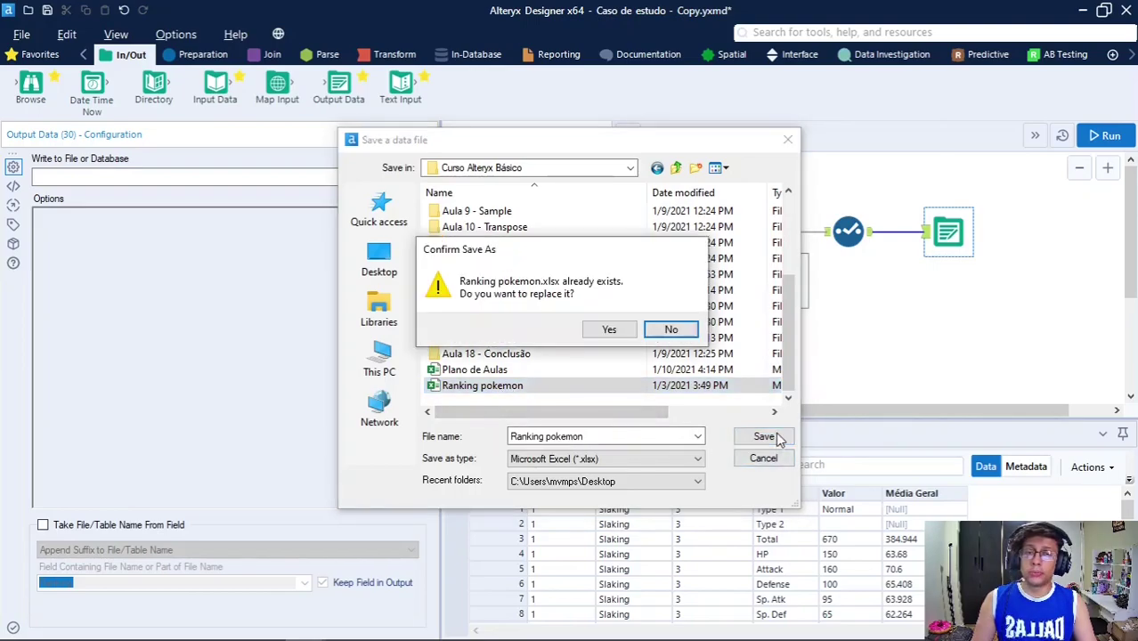
click(615, 332)
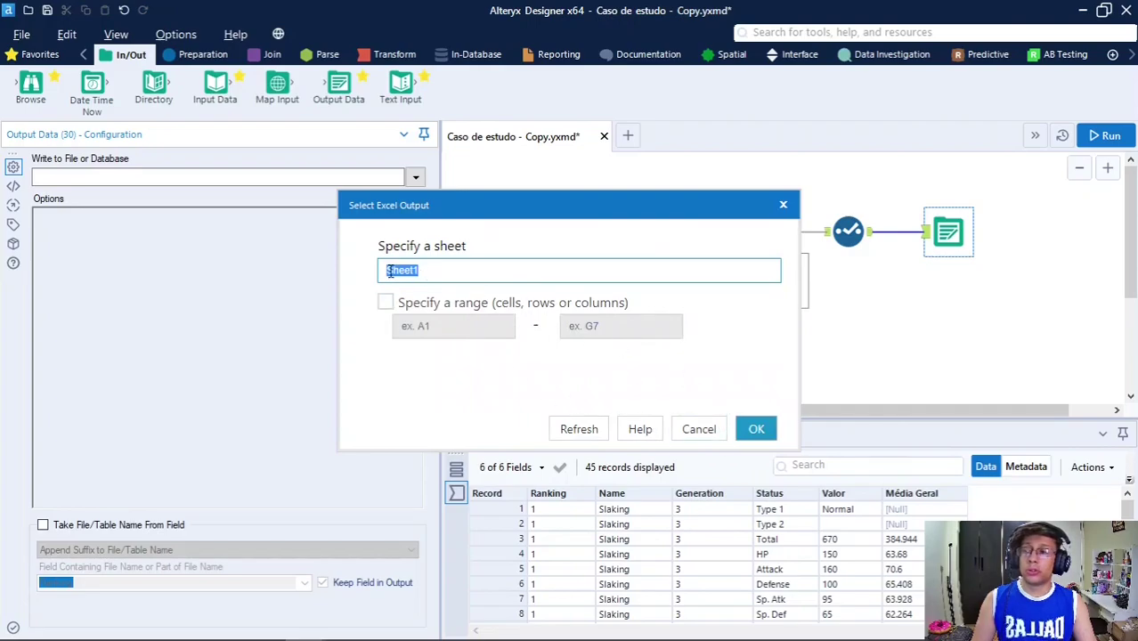
click(756, 429)
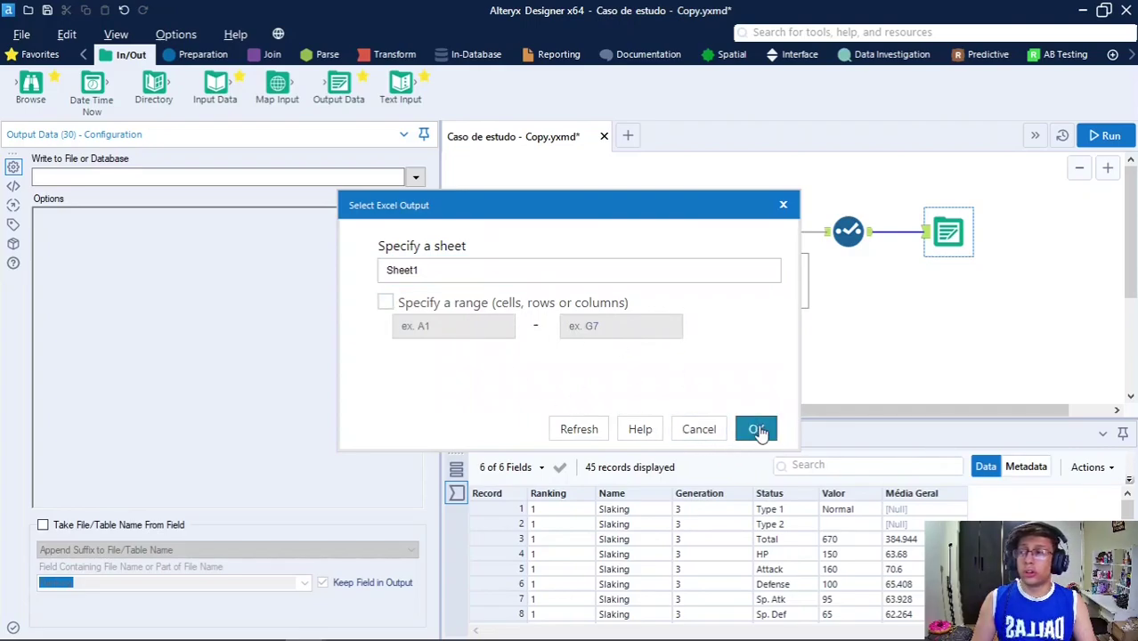
key(ctrl+r)
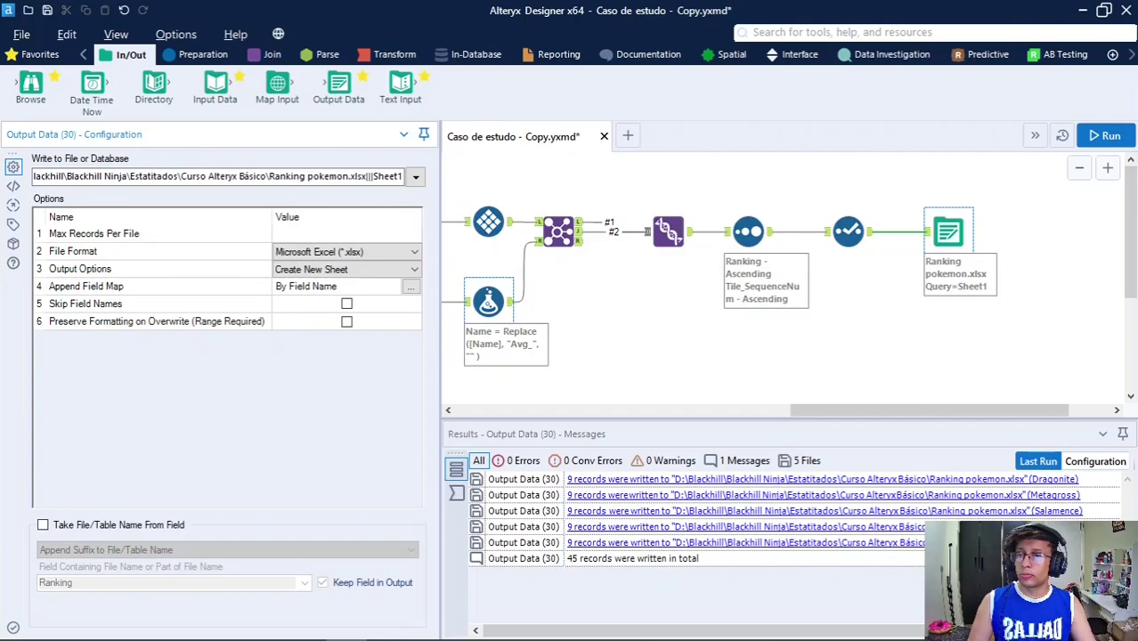
drag(267, 177, 401, 177)
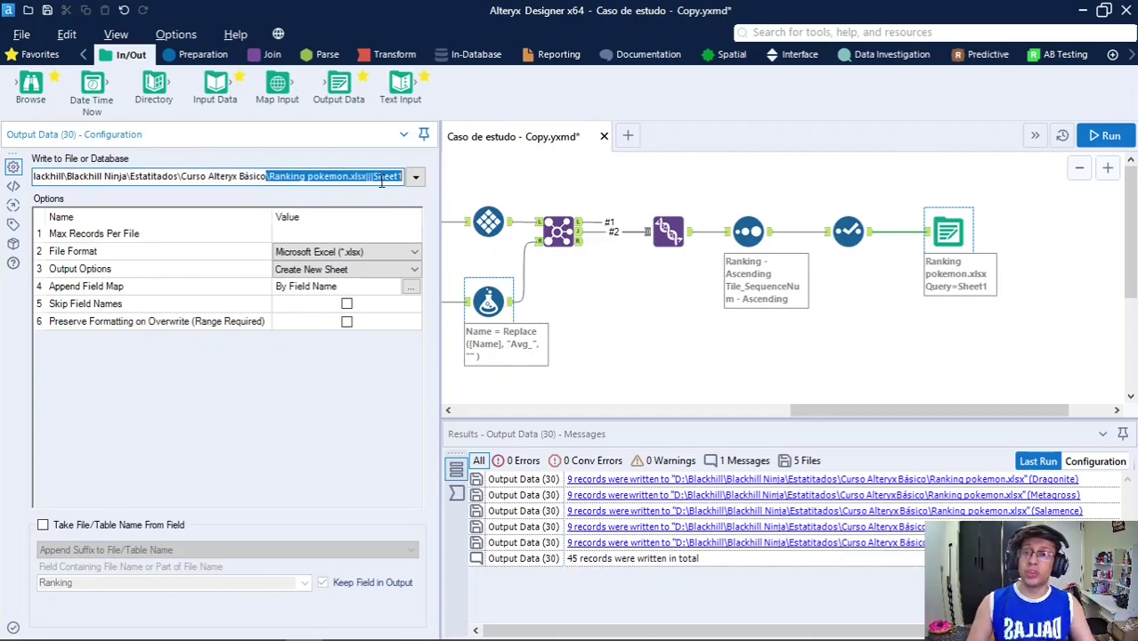
click(378, 179)
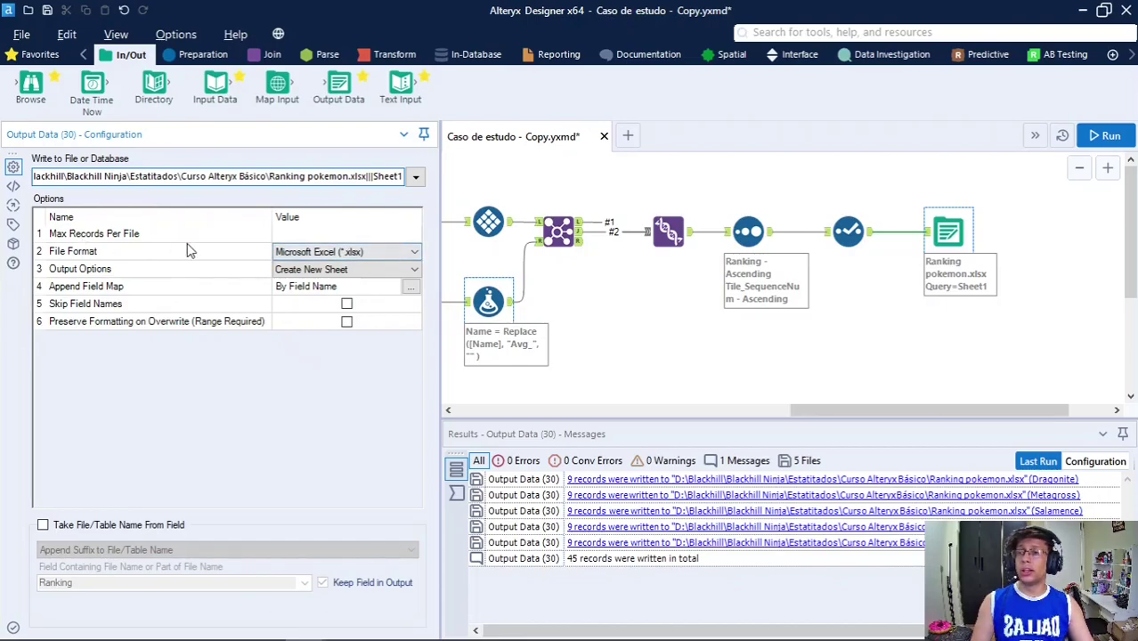
Try a maximum of 1000 records per file for the output, and clear the limit again.
click(332, 234)
text(1000)
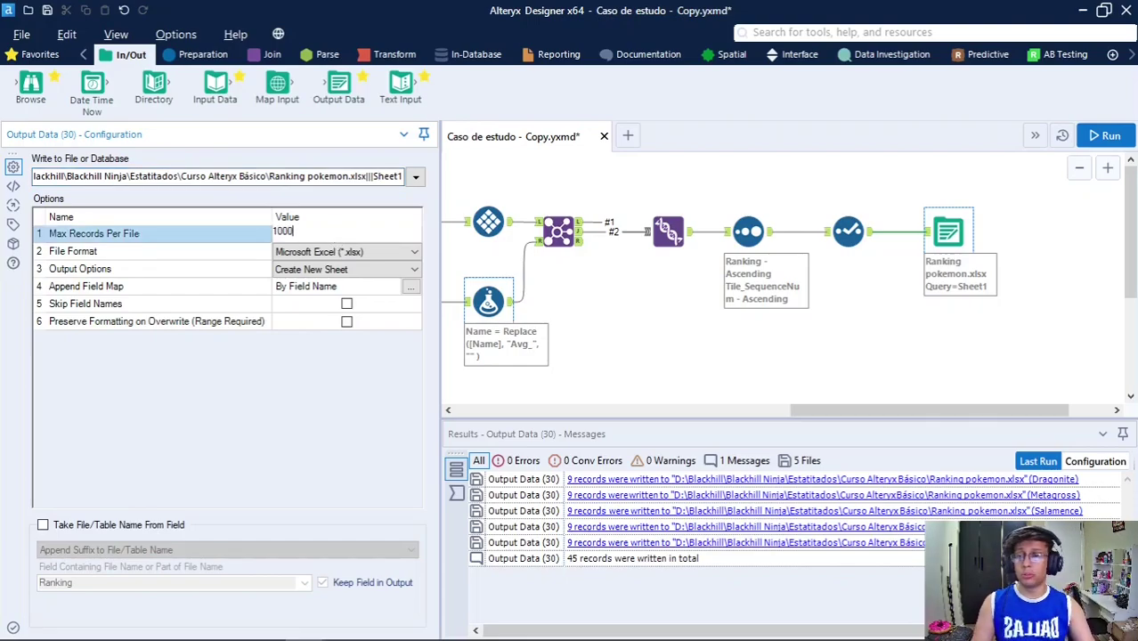
key(BackSpace)
key(BackSpace)
key(BackSpace)
key(BackSpace)
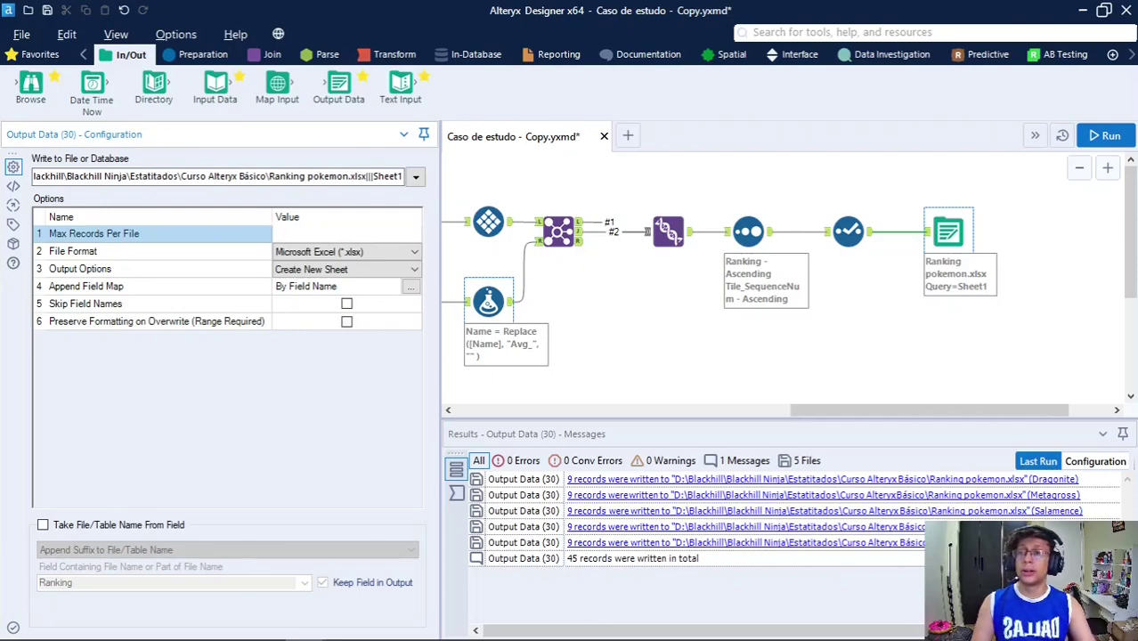
click(239, 339)
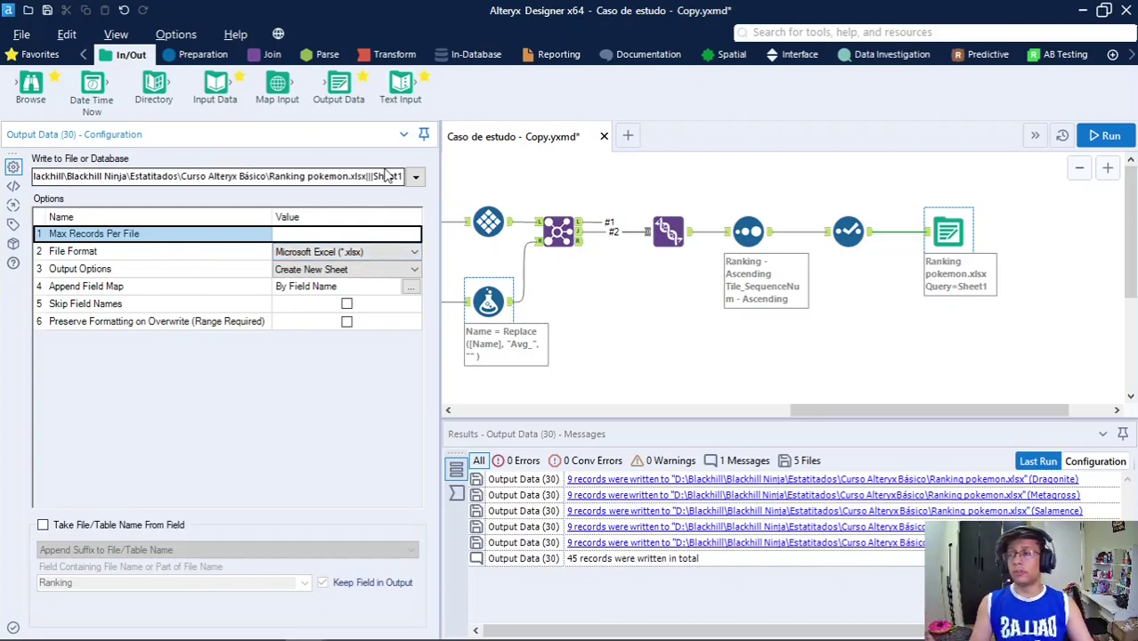
Review the output's file formats and output options, leaving Microsoft Excel (*.xlsx) and Create New Sheet selected.
click(374, 252)
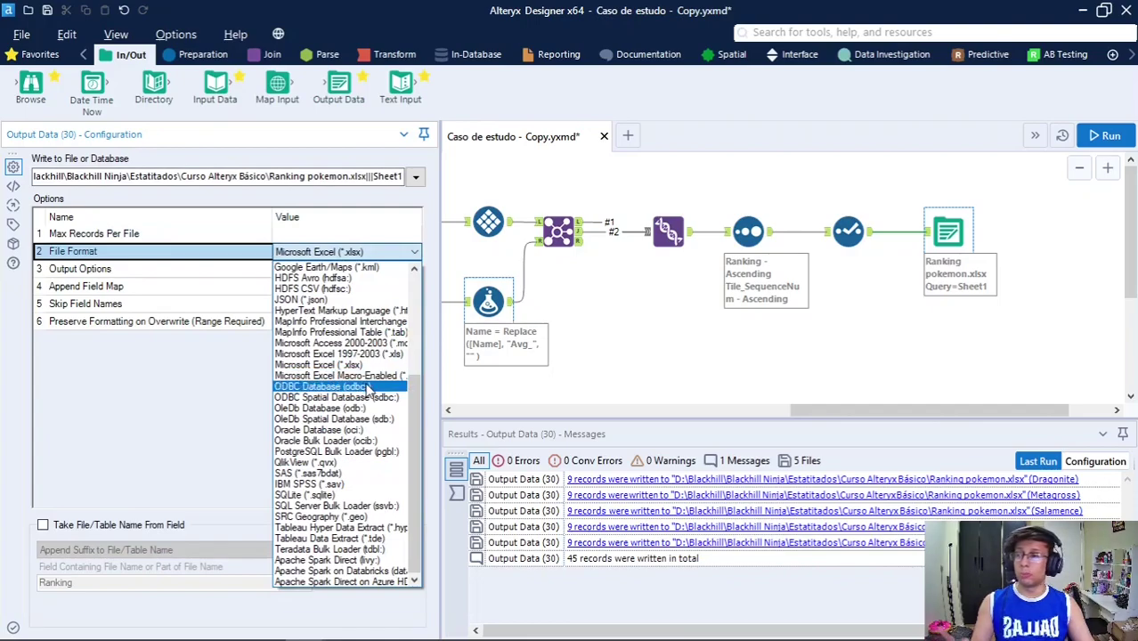
click(347, 364)
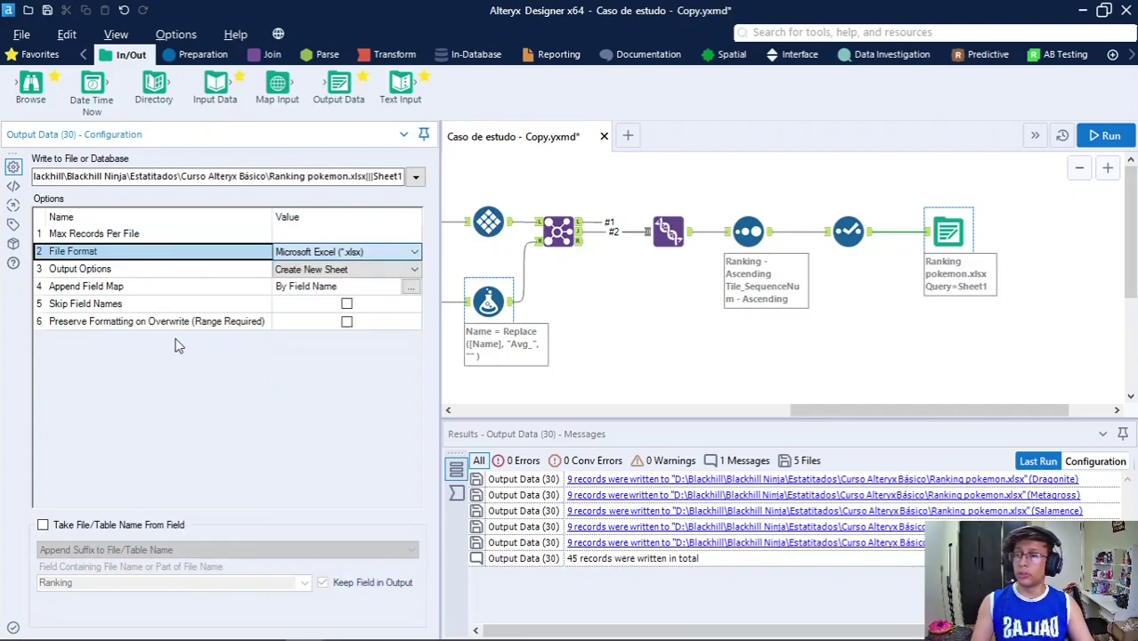
click(311, 270)
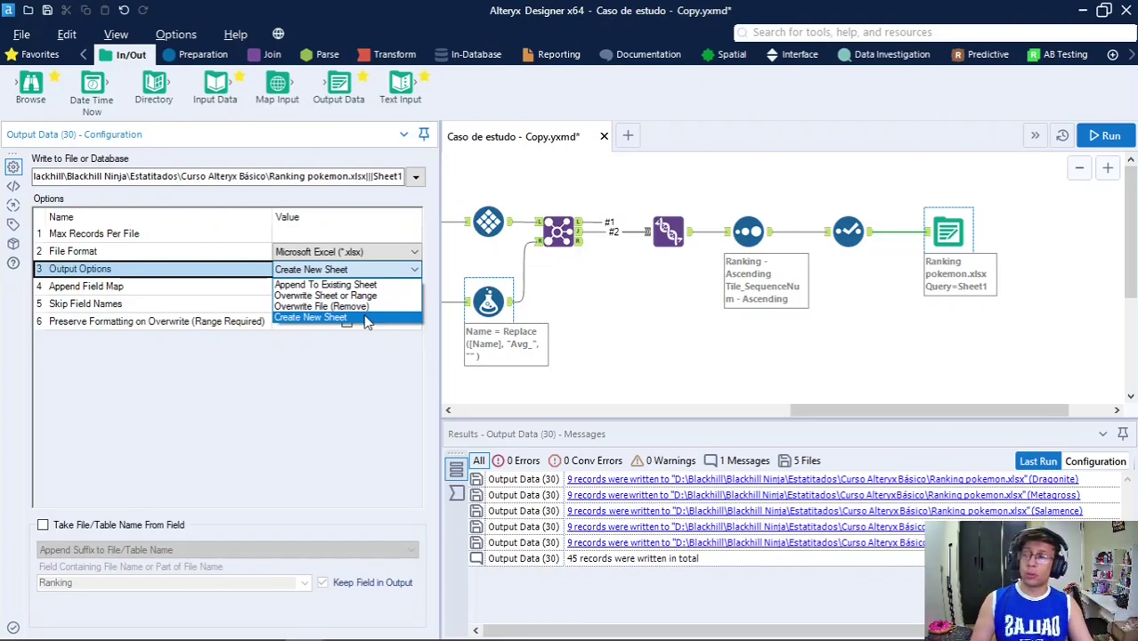
click(292, 355)
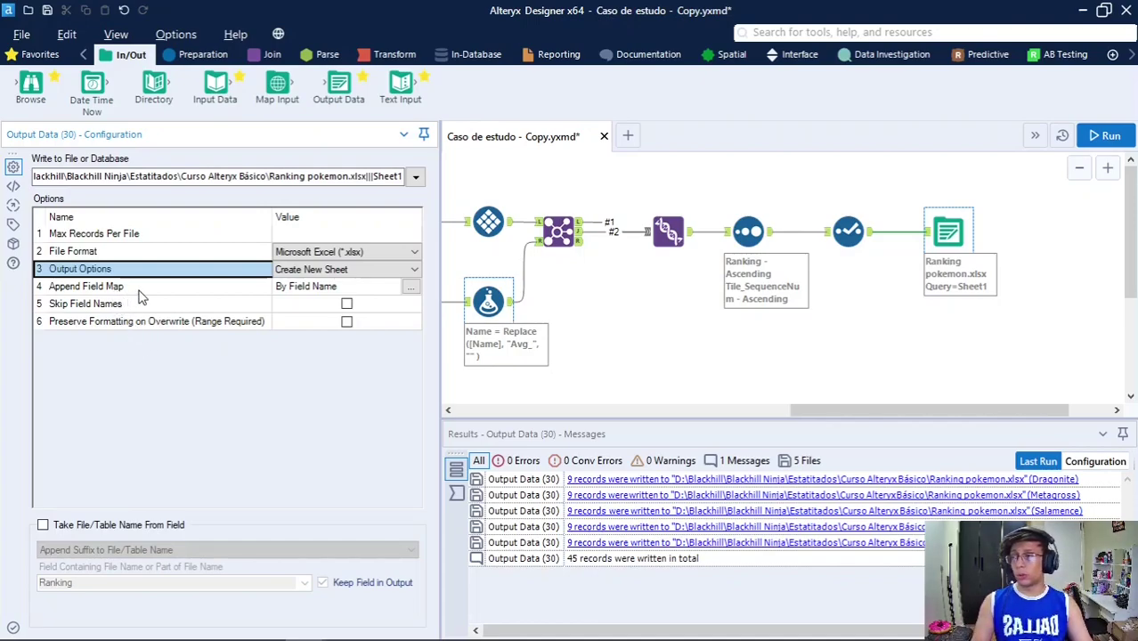
Make the output take its table name from a field, using Change File/Table Name with the Name field.
click(55, 527)
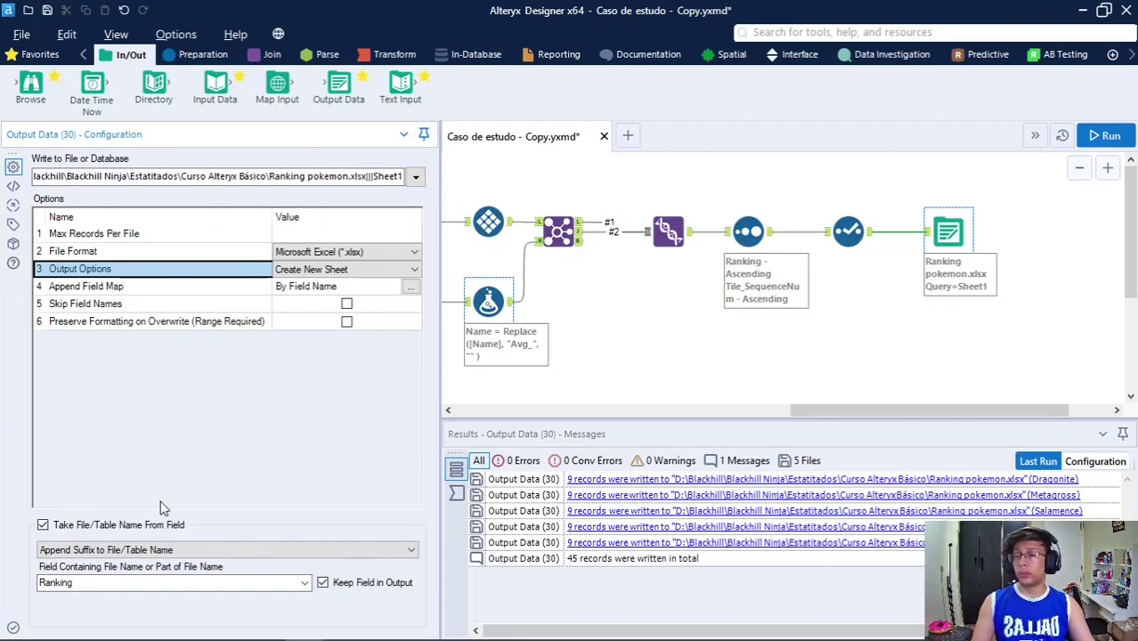
click(175, 550)
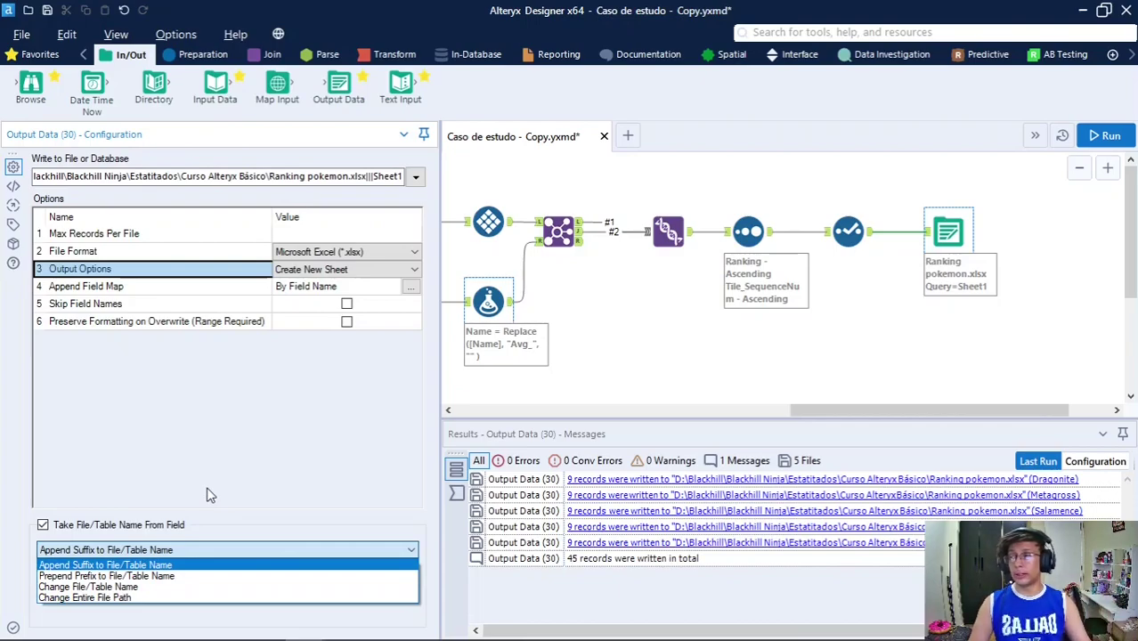
click(201, 588)
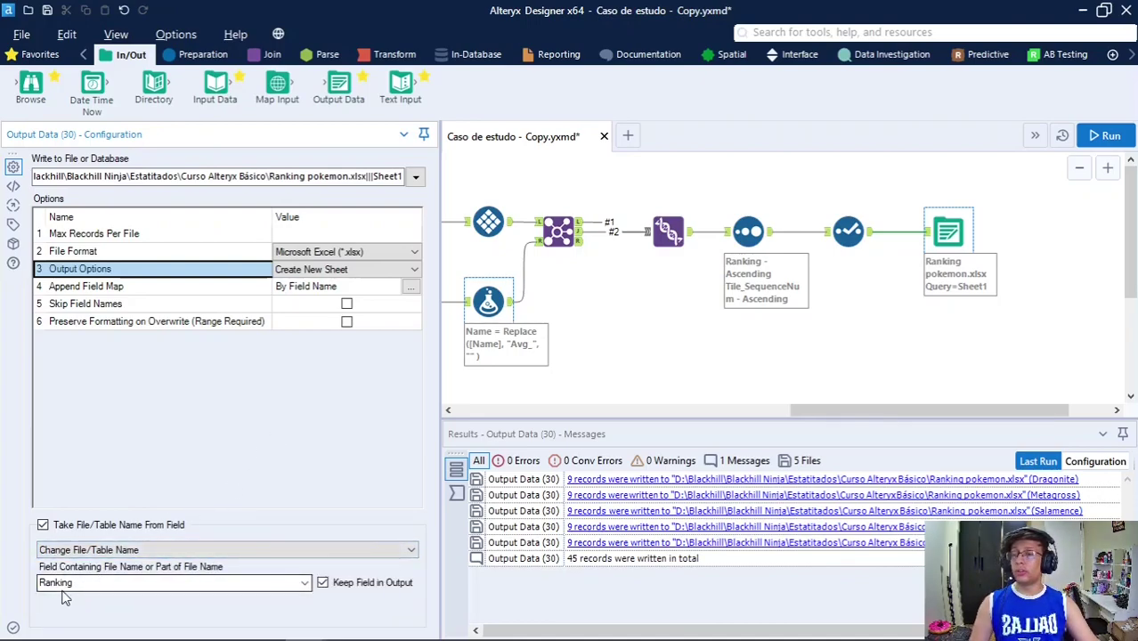
click(304, 583)
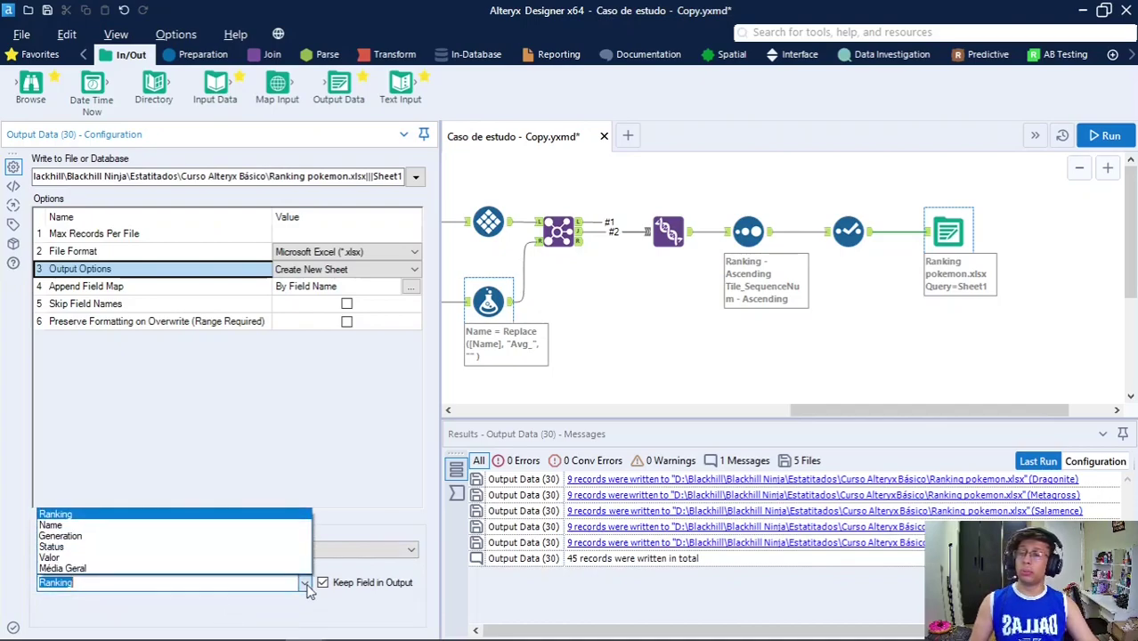
click(102, 531)
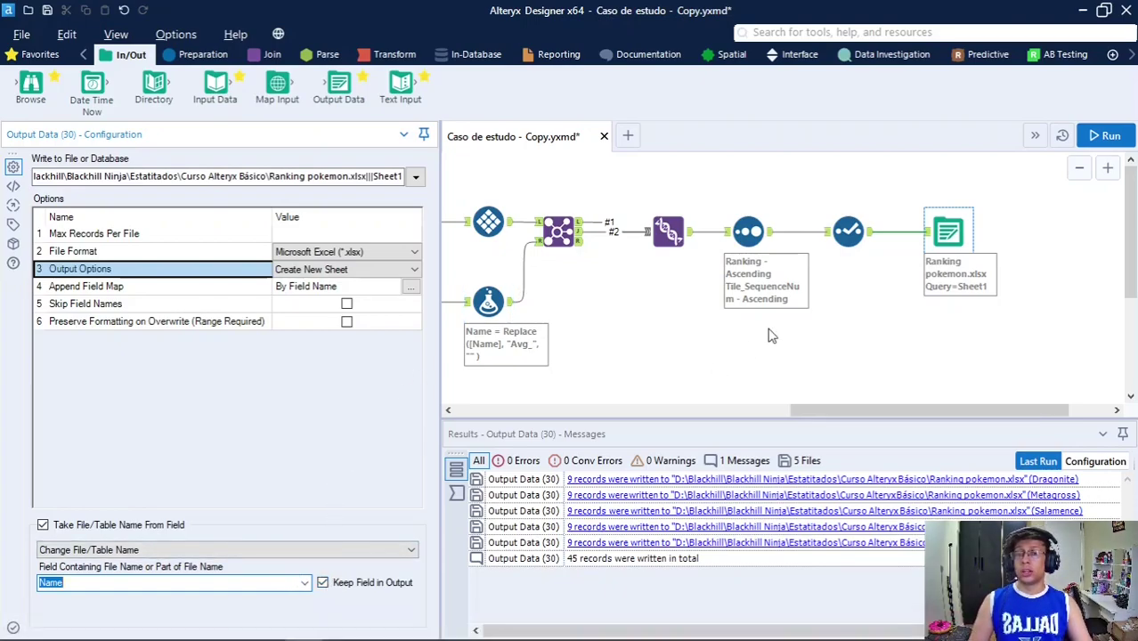
Run the workflow, dismiss the completion message and view the Output Data tool's results.
click(1115, 136)
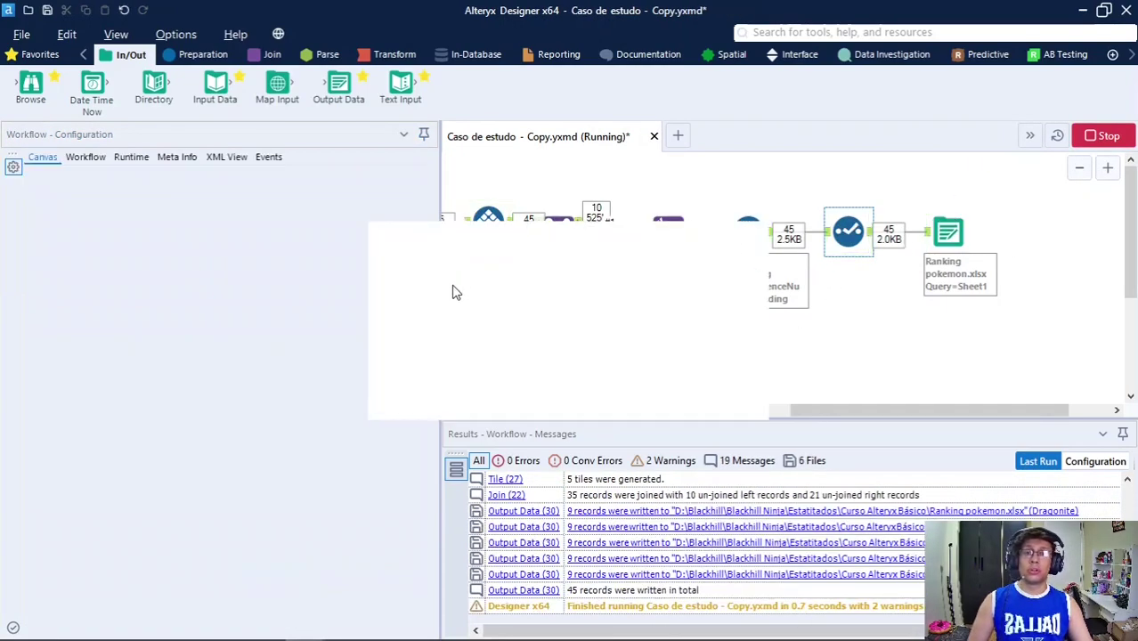
click(693, 395)
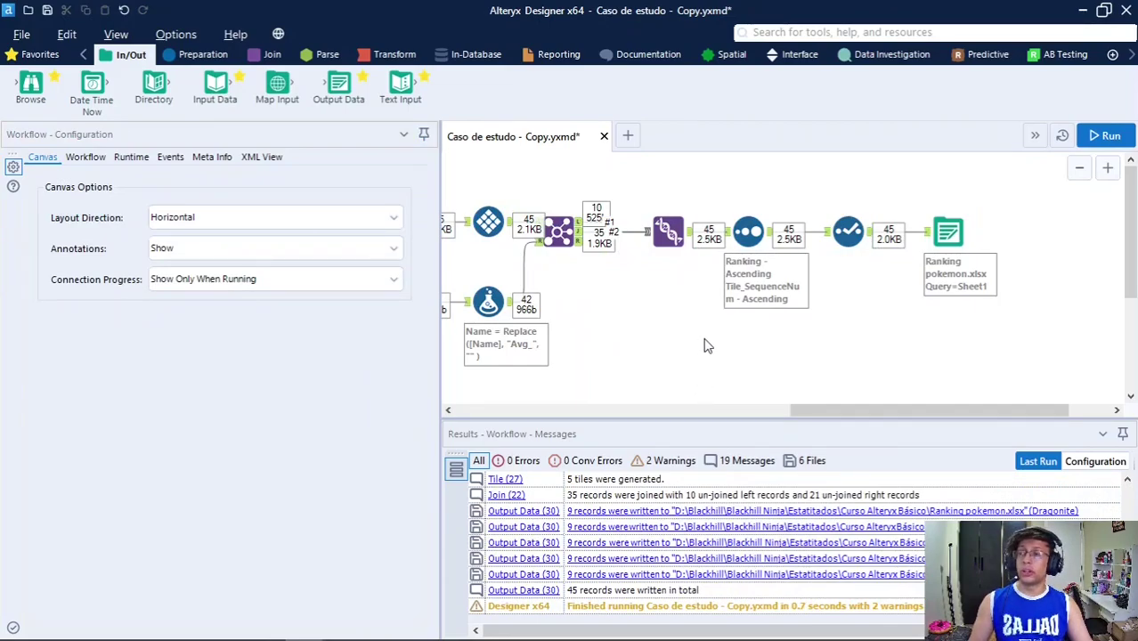
click(943, 233)
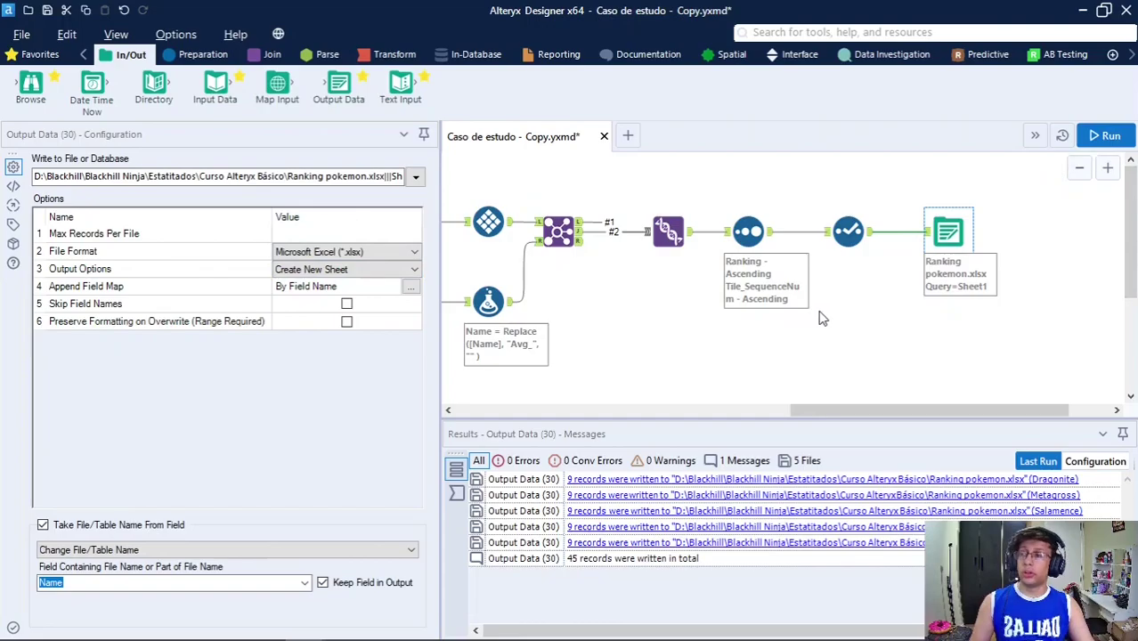
Switch to the Ranking pokemon workbook in Excel and examine the Metagross, Salamence, Slaking and Tyranitar sheets.
key(super)
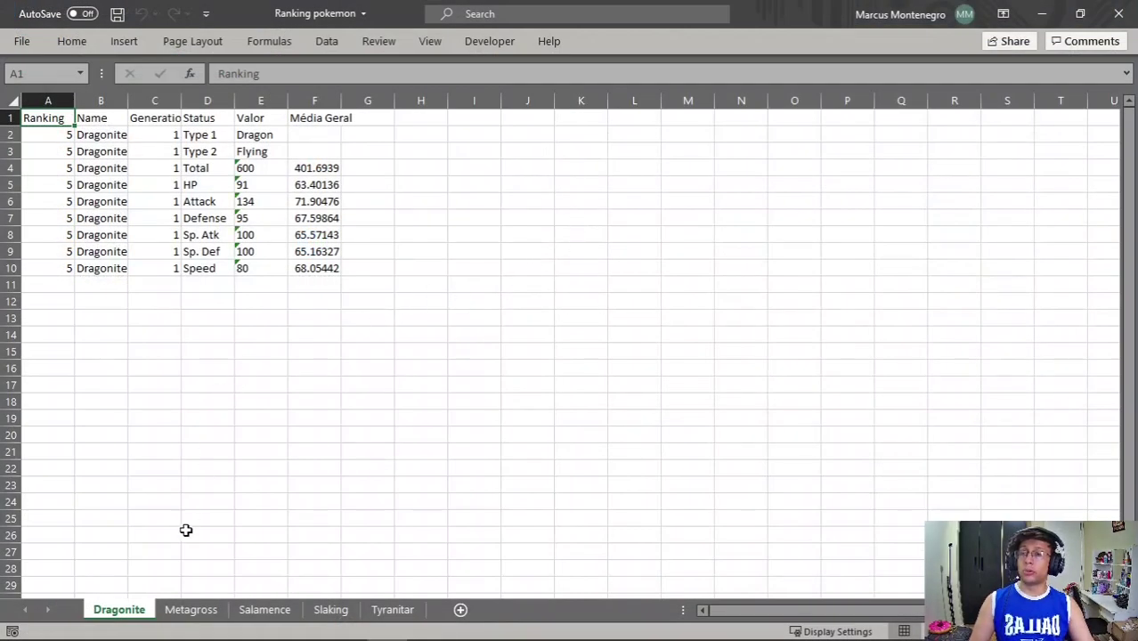
click(189, 611)
click(258, 611)
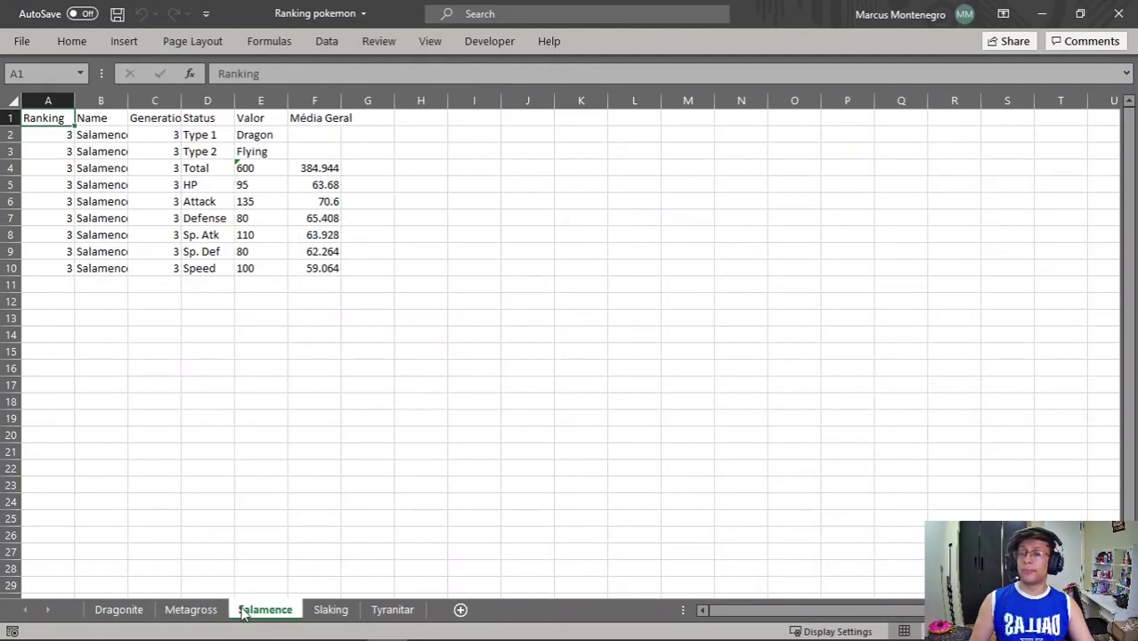
click(320, 611)
click(377, 610)
click(333, 610)
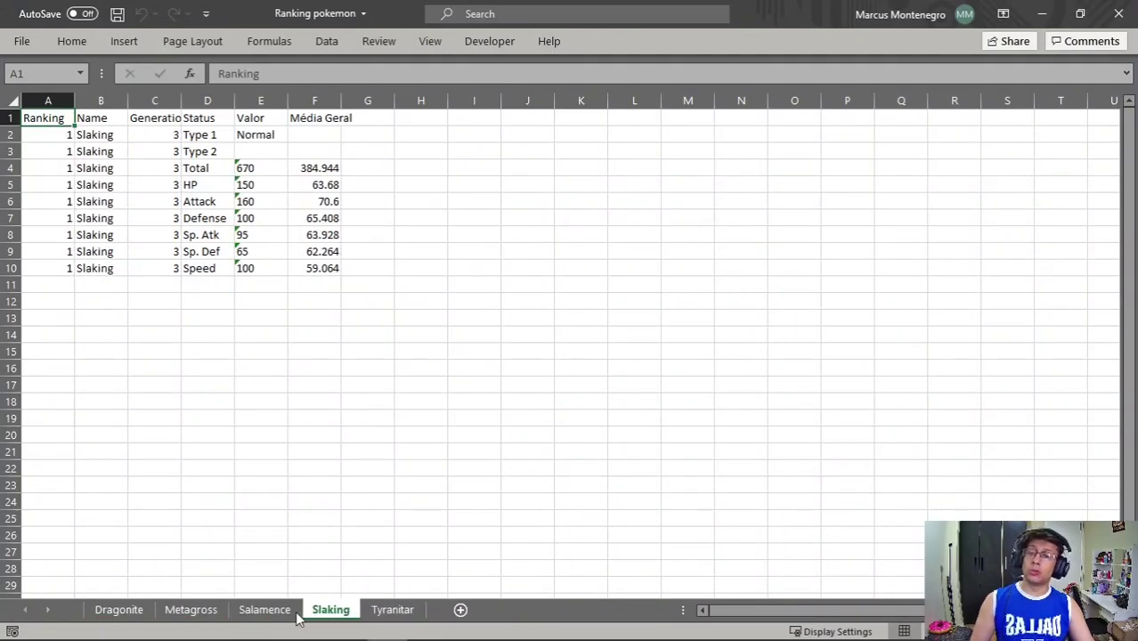
click(283, 612)
click(330, 610)
click(392, 611)
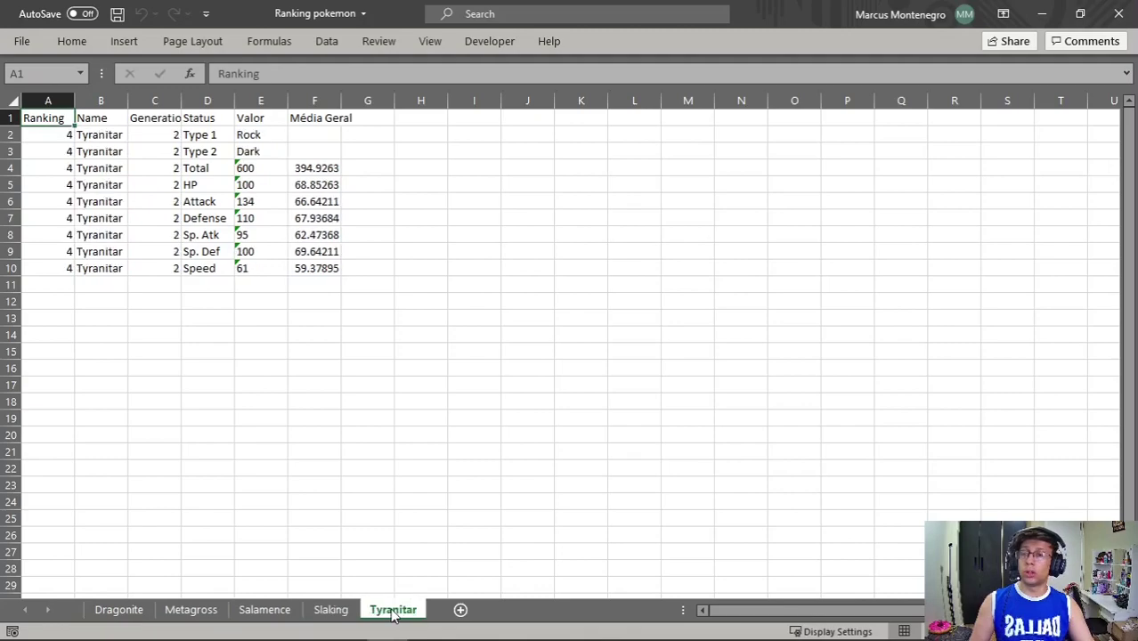
Examine the exported table on the Tyranitar sheet, including its Status, Valor and Média Geral columns.
drag(49, 117, 309, 269)
click(154, 178)
drag(200, 135, 329, 265)
click(315, 185)
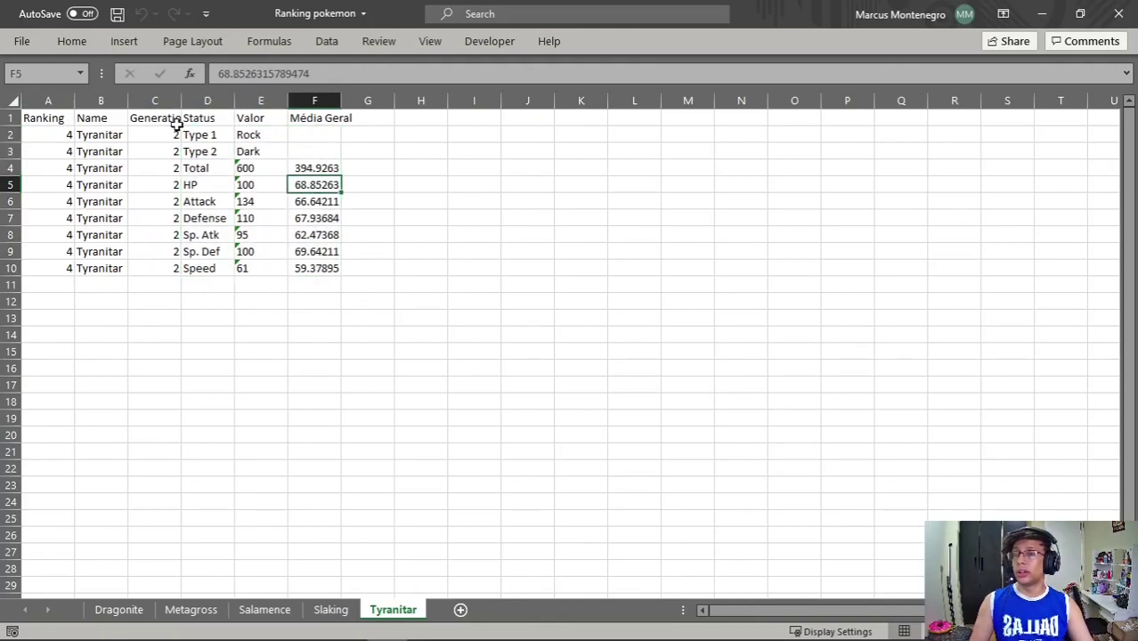